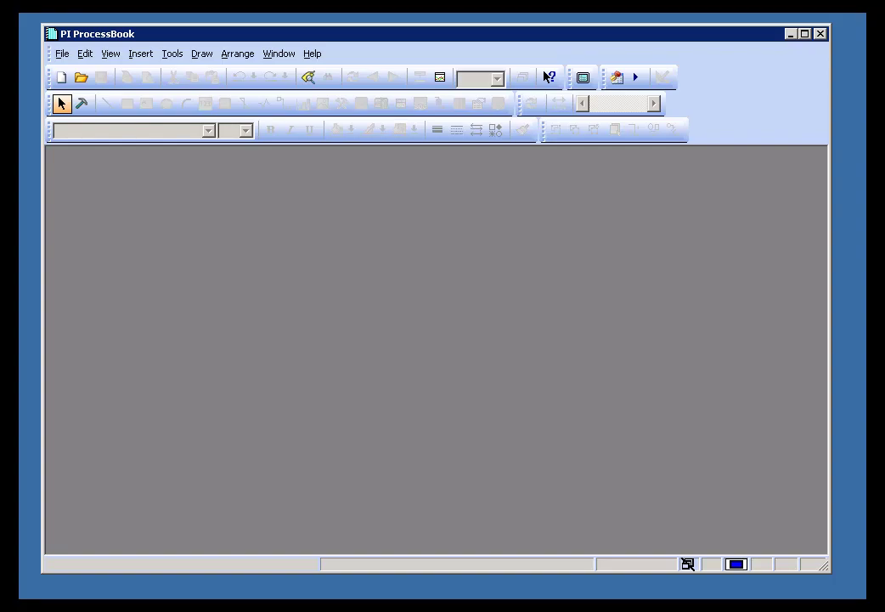
Create a new ProcessBook (.piw) file named myPIBook2 in place of the default Book2.
click(62, 55)
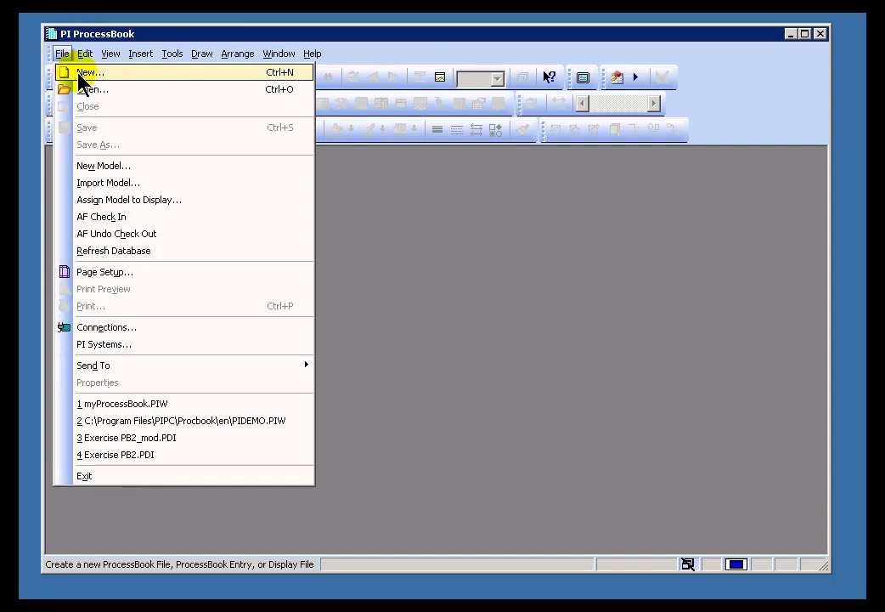
click(79, 71)
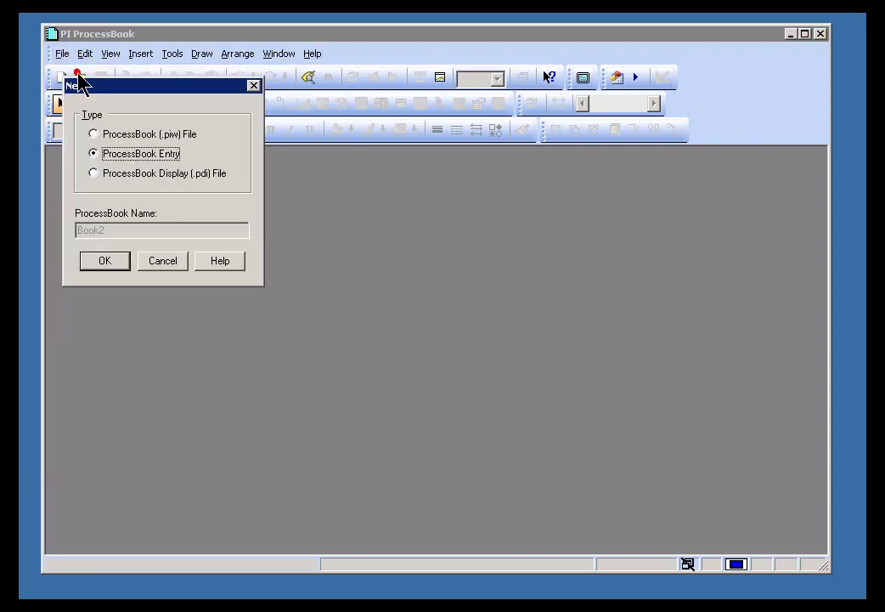
click(94, 135)
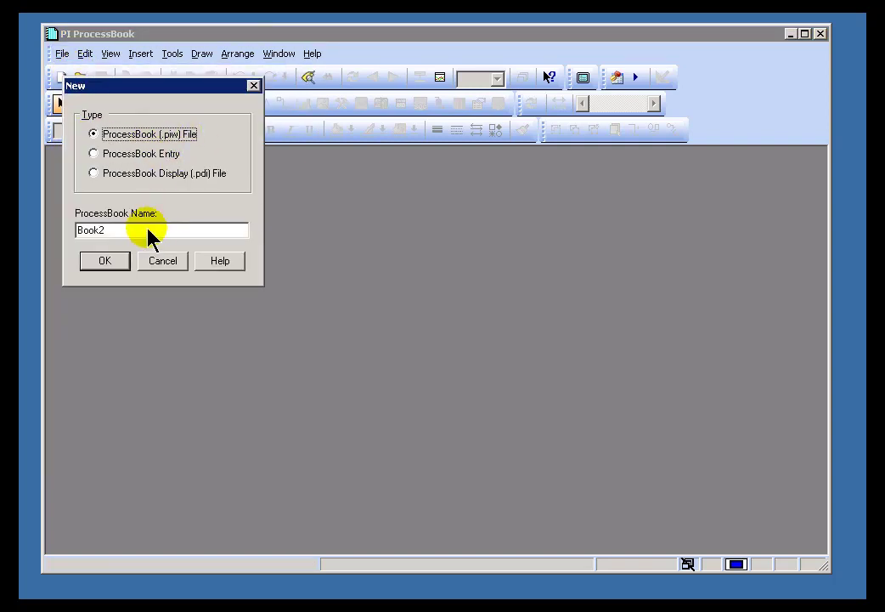
drag(79, 232, 253, 223)
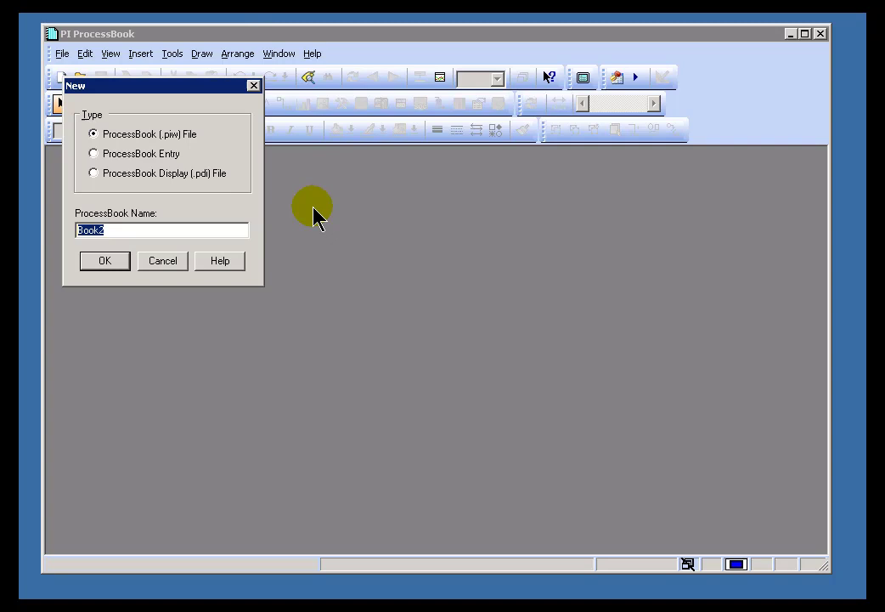
text(myPI)
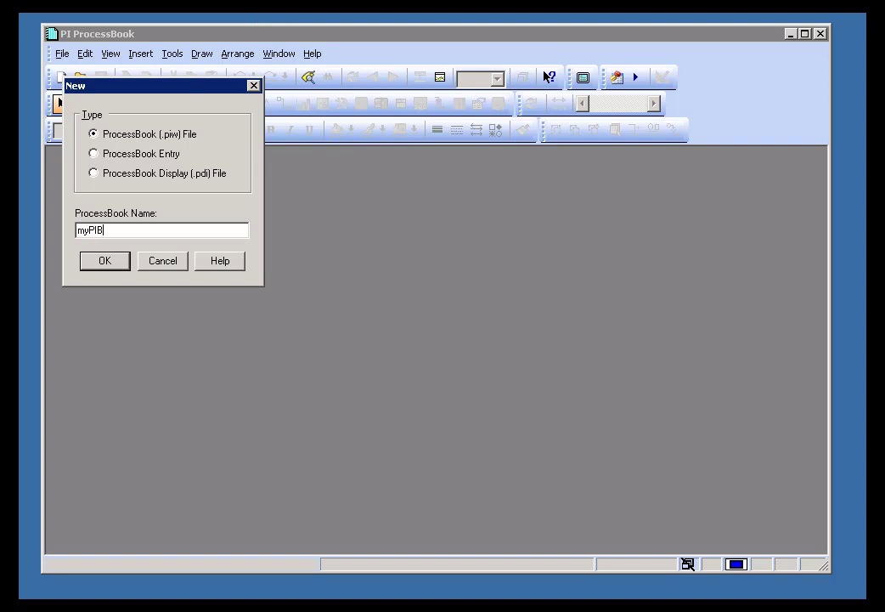
click(107, 263)
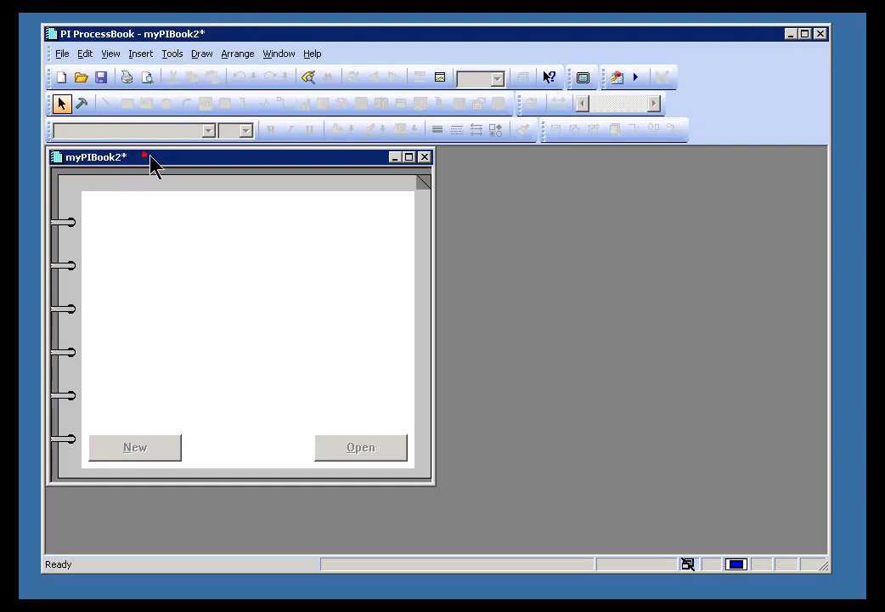
Reposition the myPIBook2 window slightly to the right in the workspace.
drag(150, 164, 191, 167)
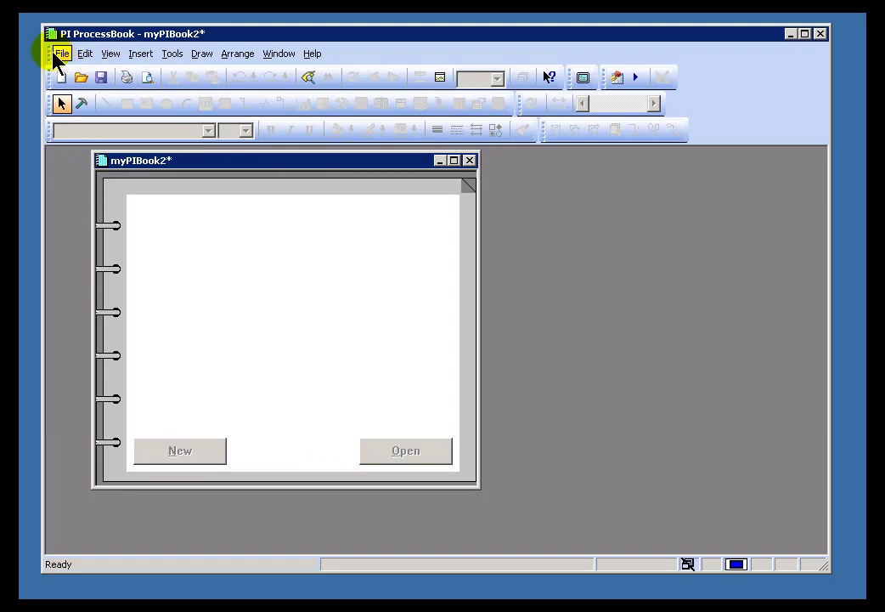
drag(196, 161, 173, 163)
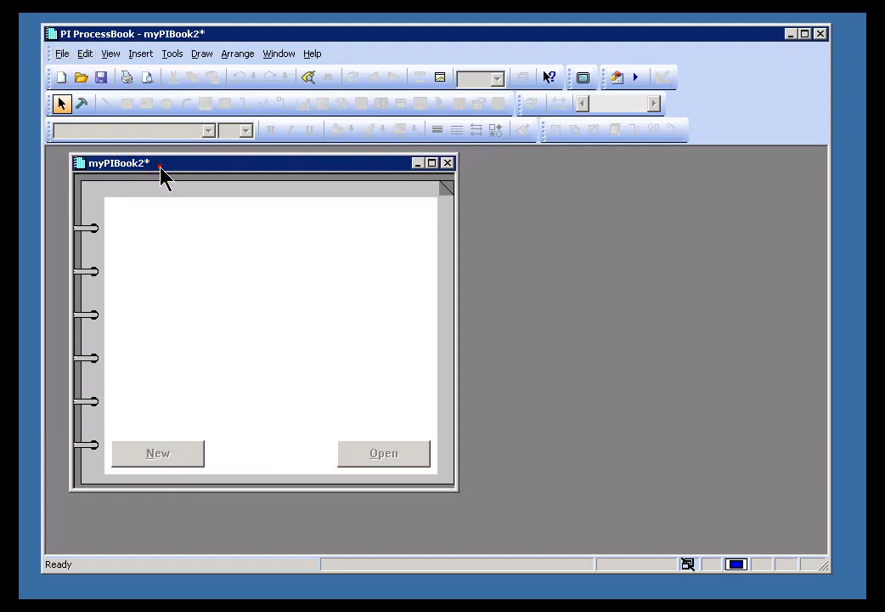
Save the workbook as myPIBook2.PIW in My Documents.
click(62, 54)
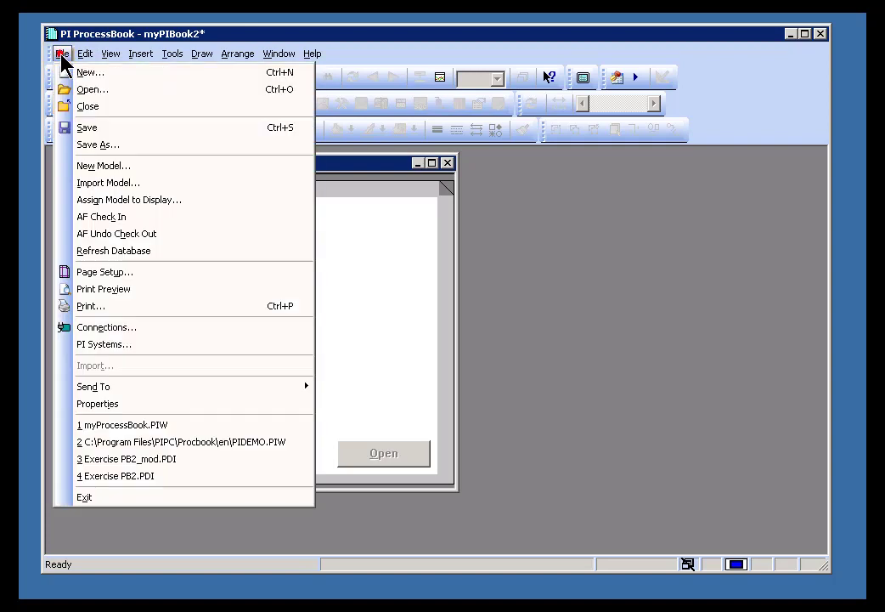
click(95, 128)
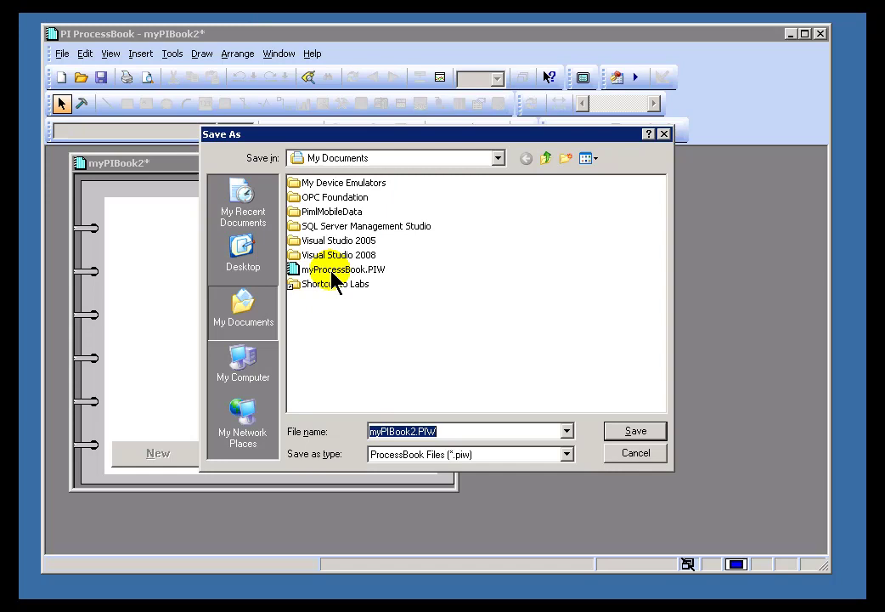
click(417, 431)
drag(450, 431, 357, 430)
click(625, 433)
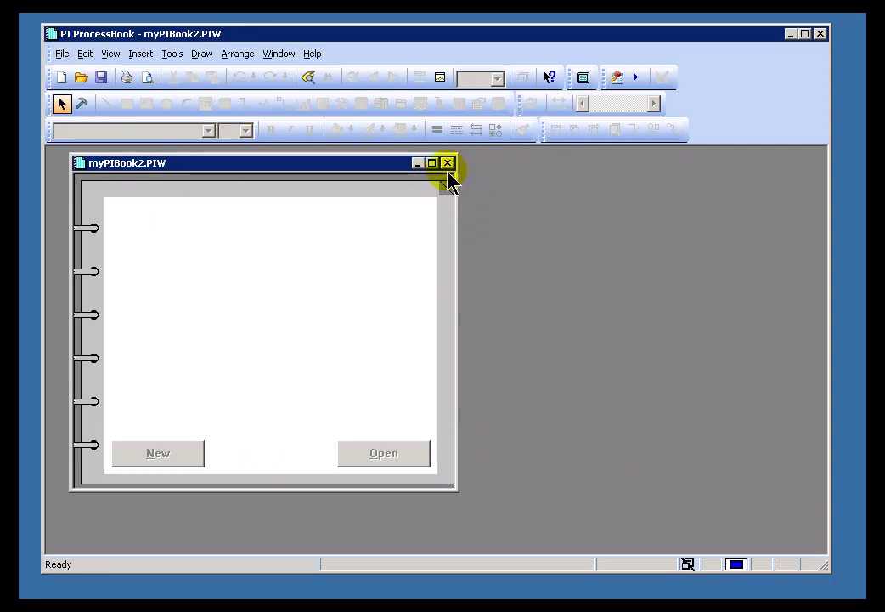
Try a new ProcessBook Entry's Text, Link / OS Command and Display types, then cancel without adding it.
click(62, 53)
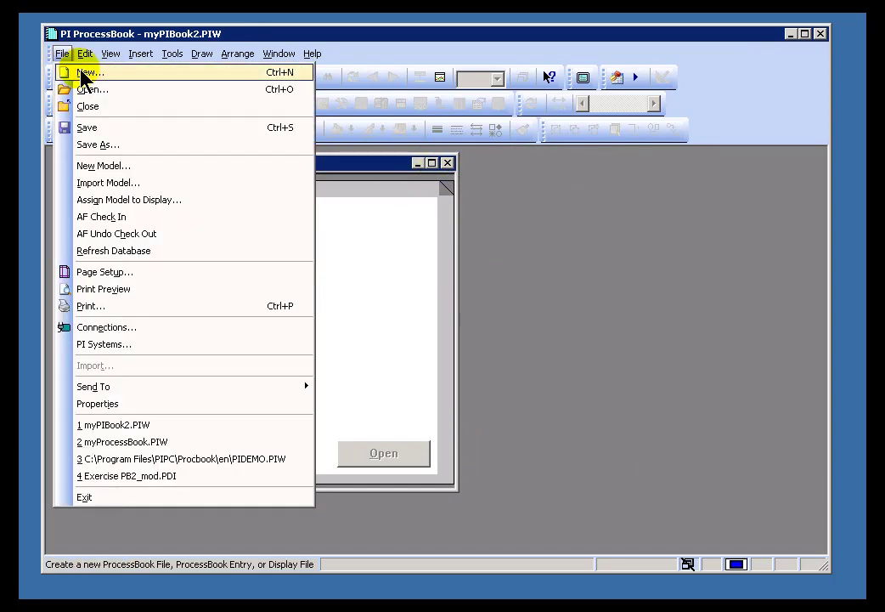
click(85, 73)
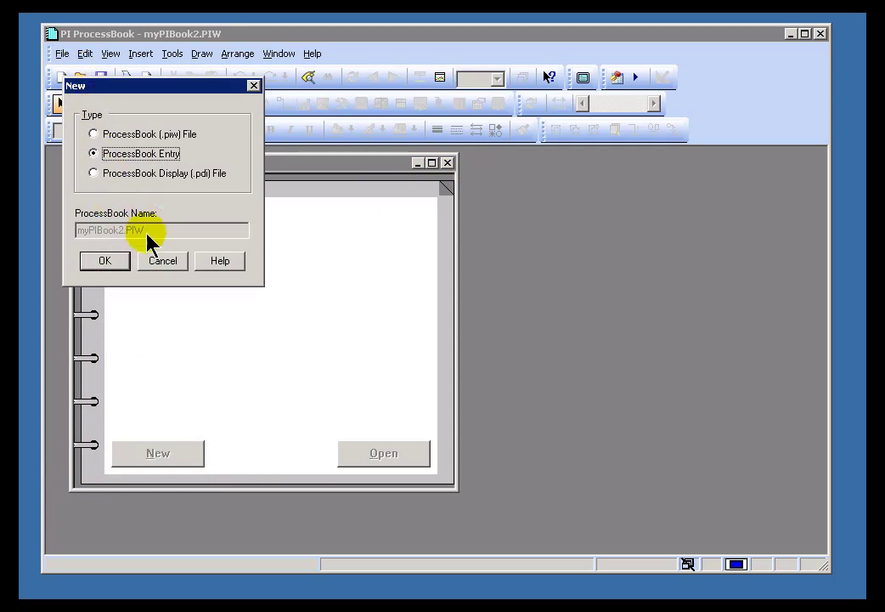
click(170, 262)
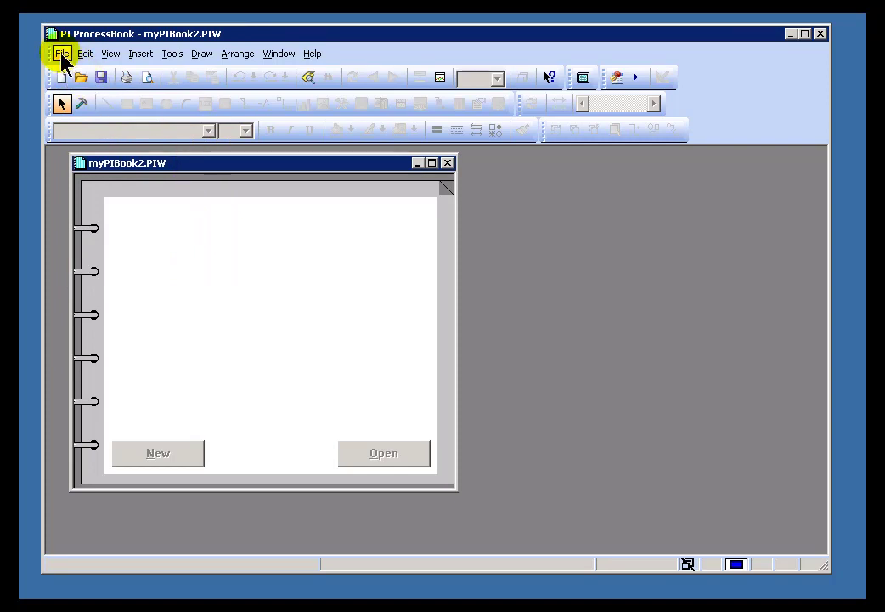
click(62, 55)
click(84, 72)
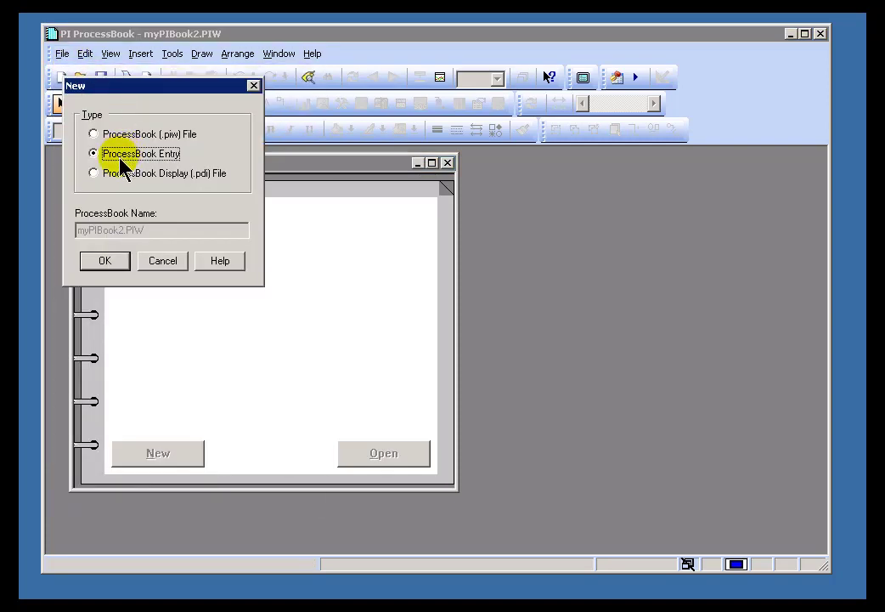
click(113, 262)
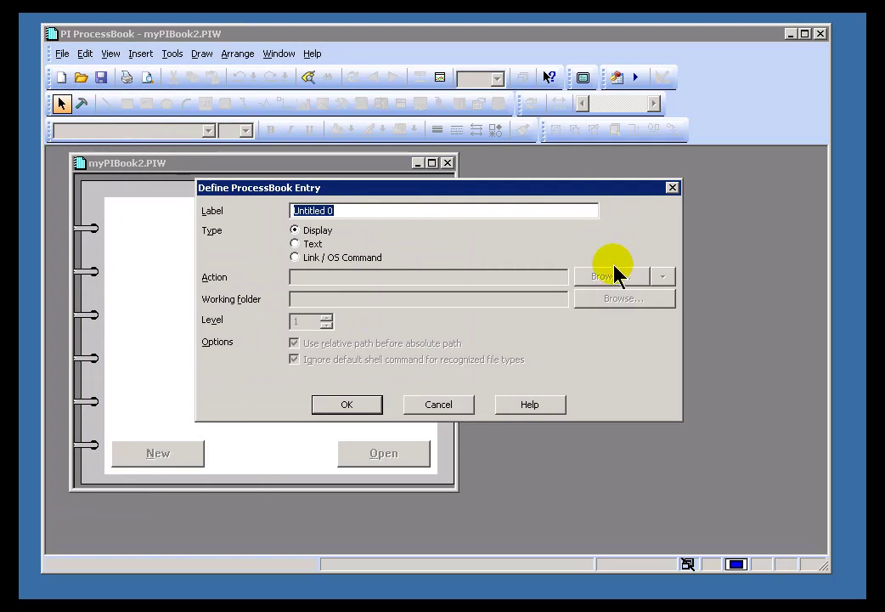
click(295, 245)
click(294, 257)
click(296, 230)
click(431, 405)
Close myPIBook2, reopen the recent workbook myProcessBook.PIW and select its Page 1 entry.
click(448, 162)
click(60, 53)
click(112, 423)
click(121, 223)
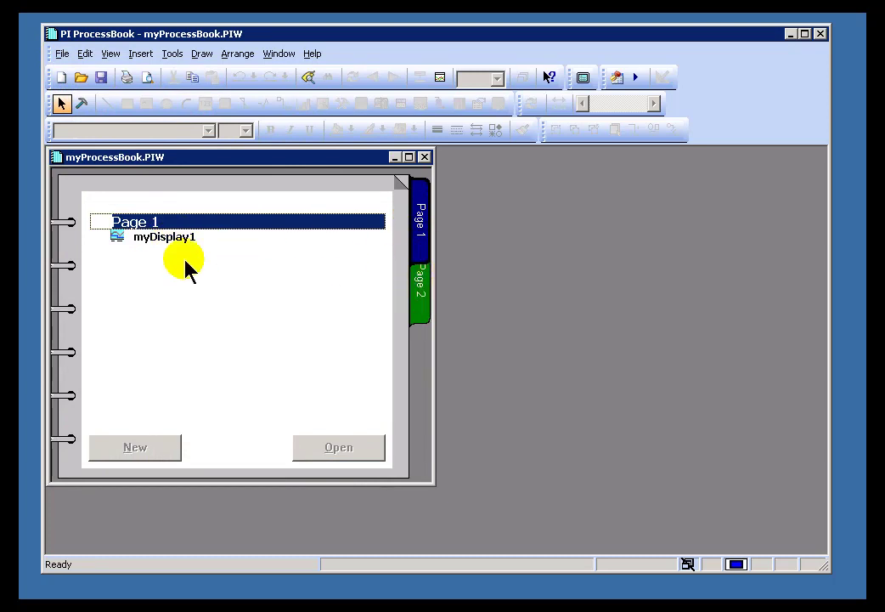
Flip between the Page 1 and Page 2 tabs, selecting the Page 1, Page 2 and myDisplay1 entries.
click(418, 282)
click(155, 222)
click(421, 209)
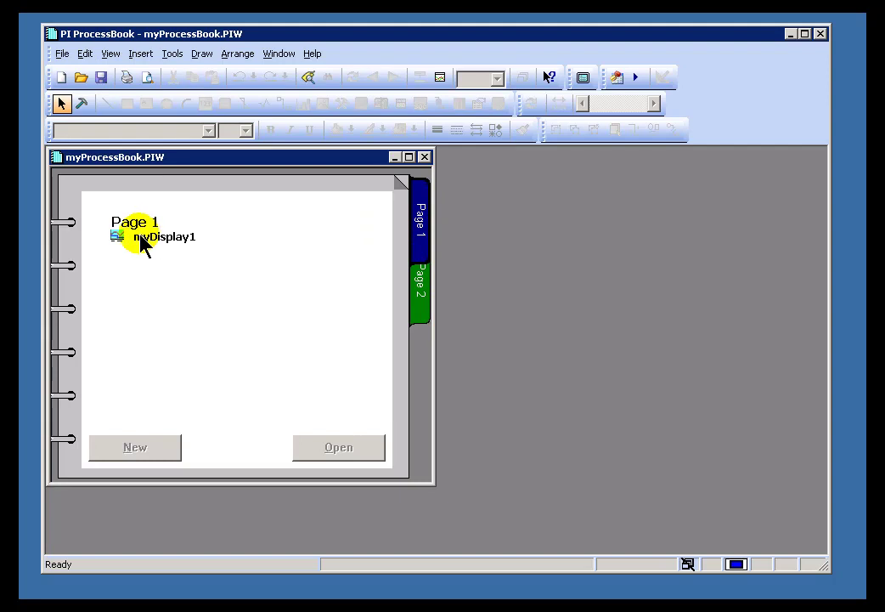
click(135, 237)
click(134, 222)
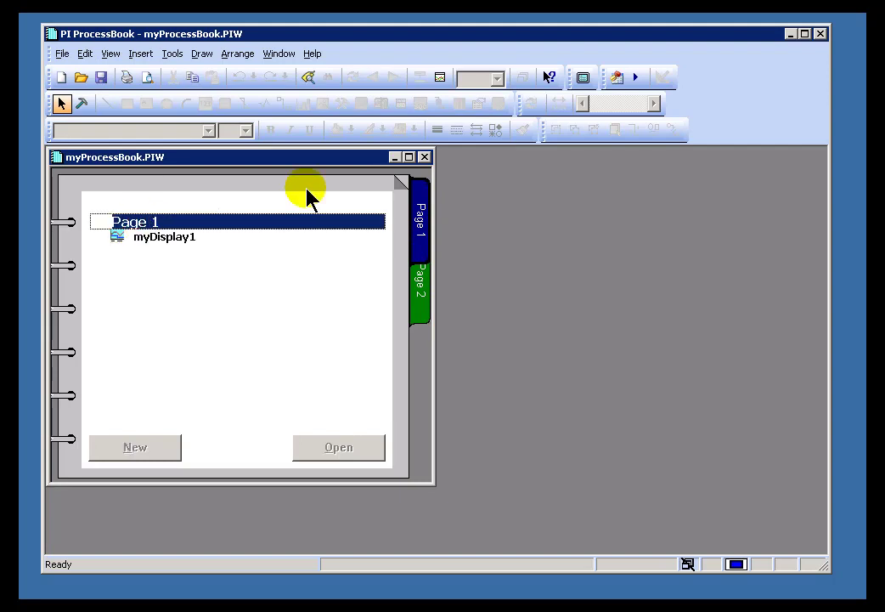
click(421, 284)
click(421, 228)
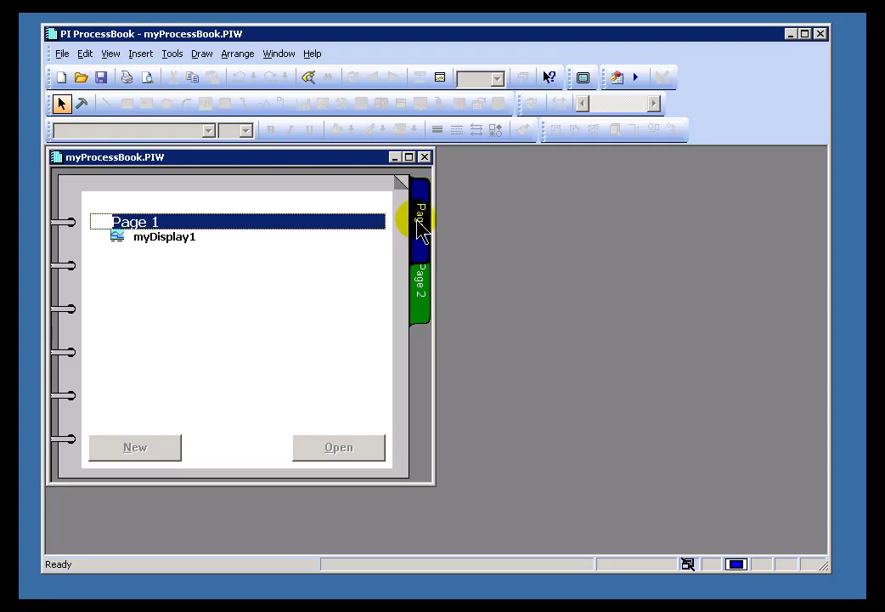
click(420, 290)
click(120, 219)
click(420, 216)
Confirm Page 2 is empty, return to Page 1 and close myProcessBook.PIW.
click(420, 290)
click(419, 208)
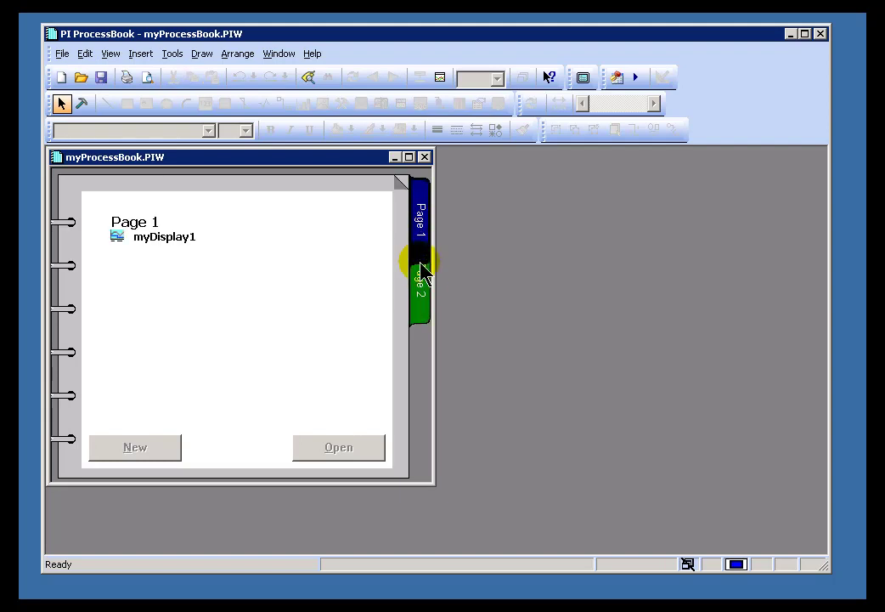
click(428, 157)
click(62, 53)
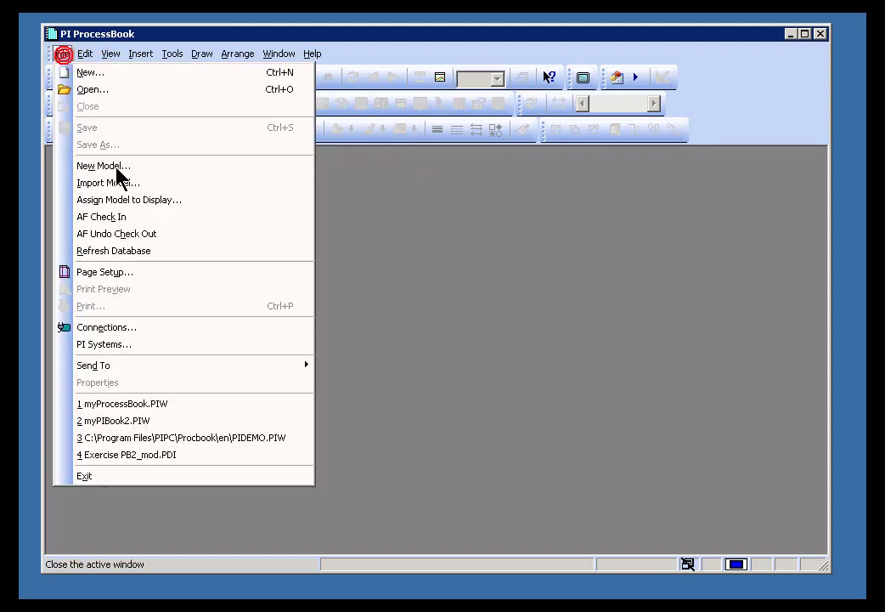
Open the recent read-only PIDEMO.PIW workbook and enlarge its window.
click(132, 437)
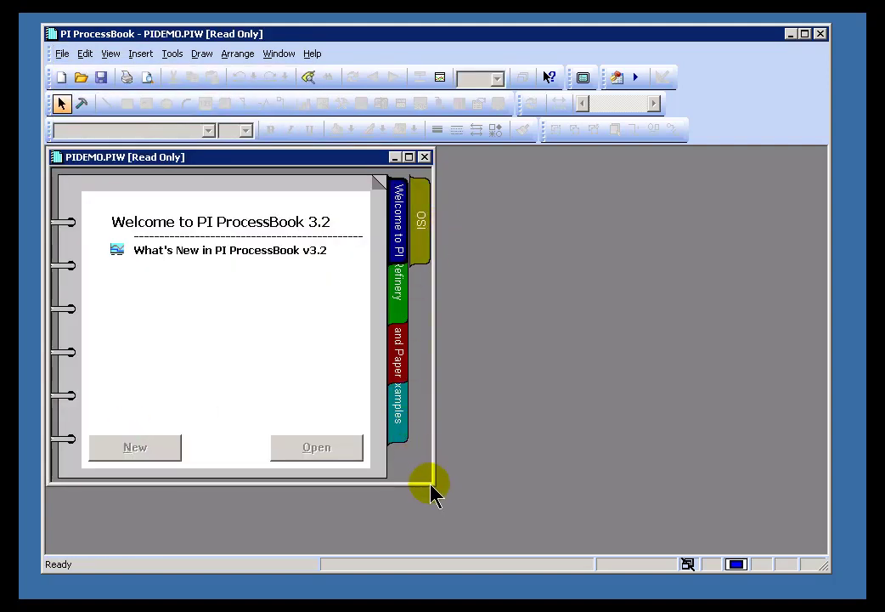
drag(434, 485, 456, 530)
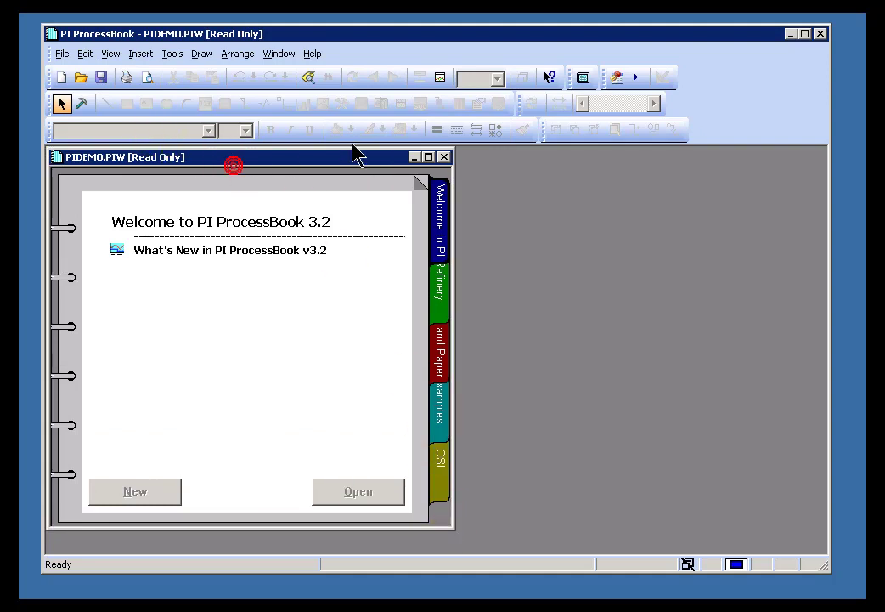
click(110, 53)
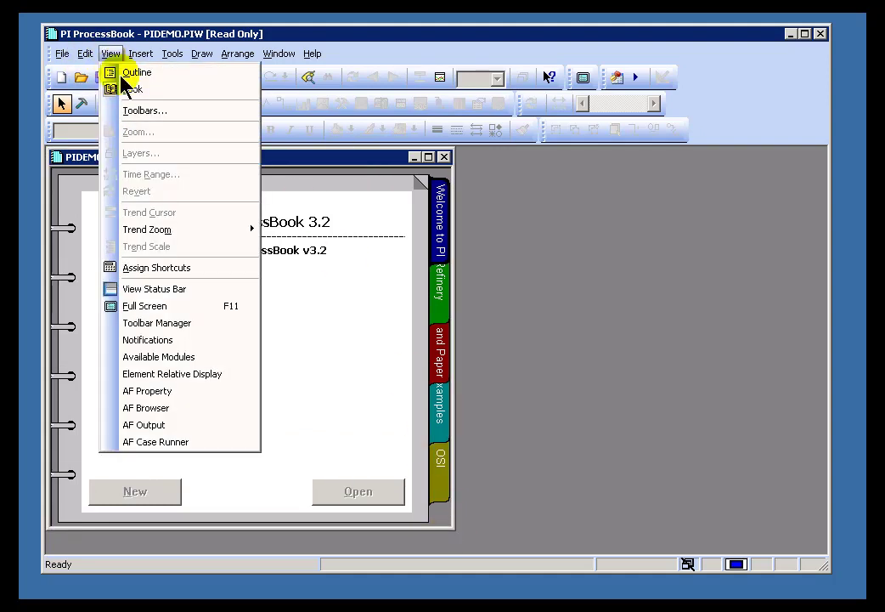
Show PIDEMO in outline view with Build Mode on, and test demoting and promoting Refinery.
click(129, 73)
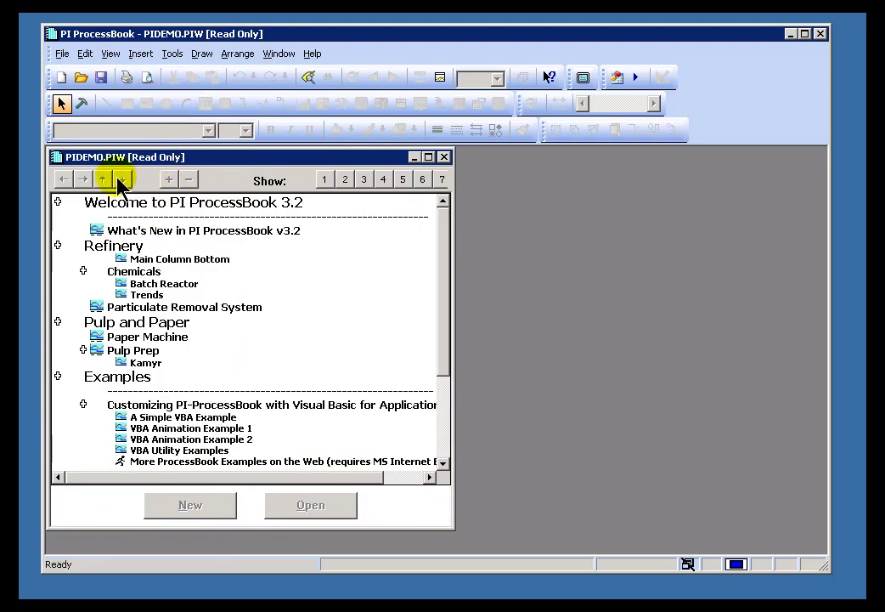
click(82, 103)
click(113, 245)
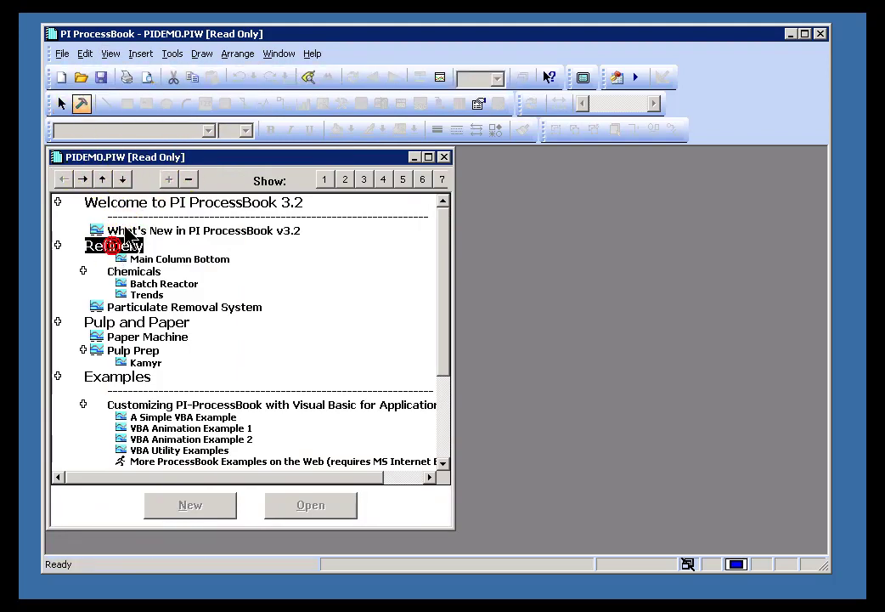
click(84, 182)
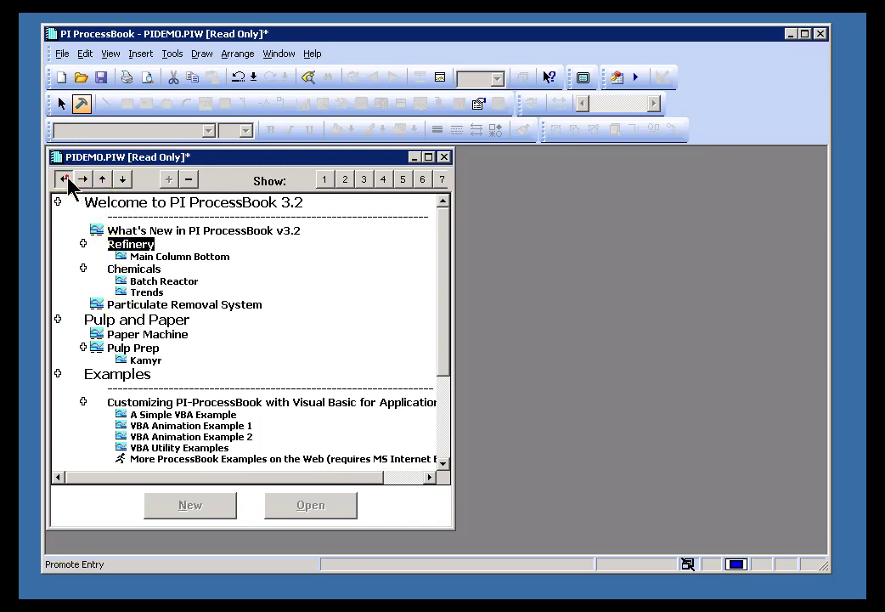
click(65, 179)
Demote Refinery through Trends, Particulate Removal System, and Pulp and Paper through Kamyr one level.
shift+click(146, 295)
click(123, 180)
click(84, 180)
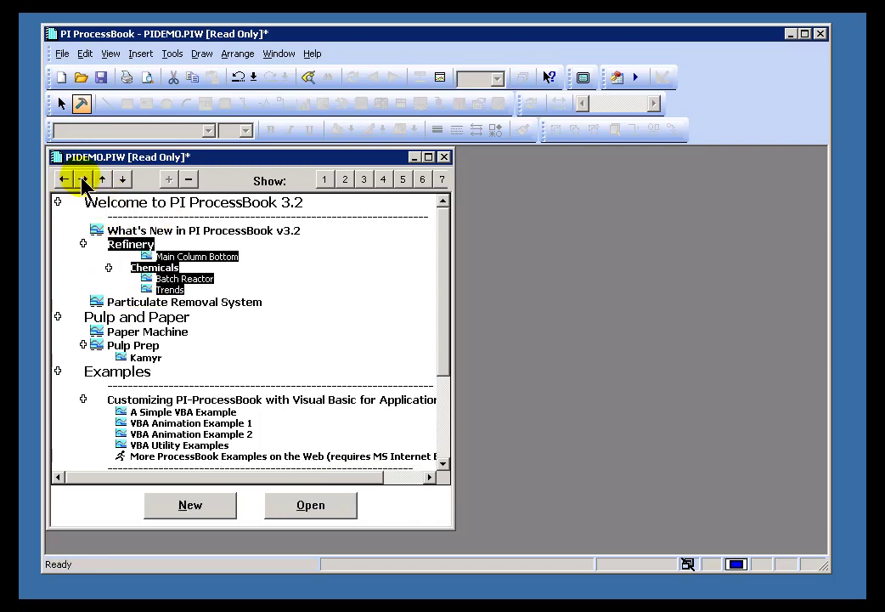
click(130, 303)
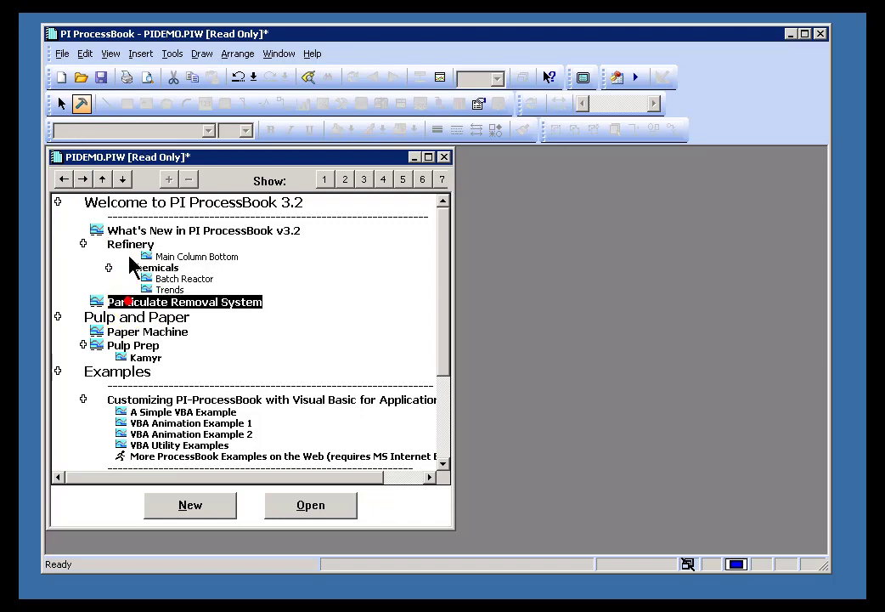
click(82, 178)
click(119, 315)
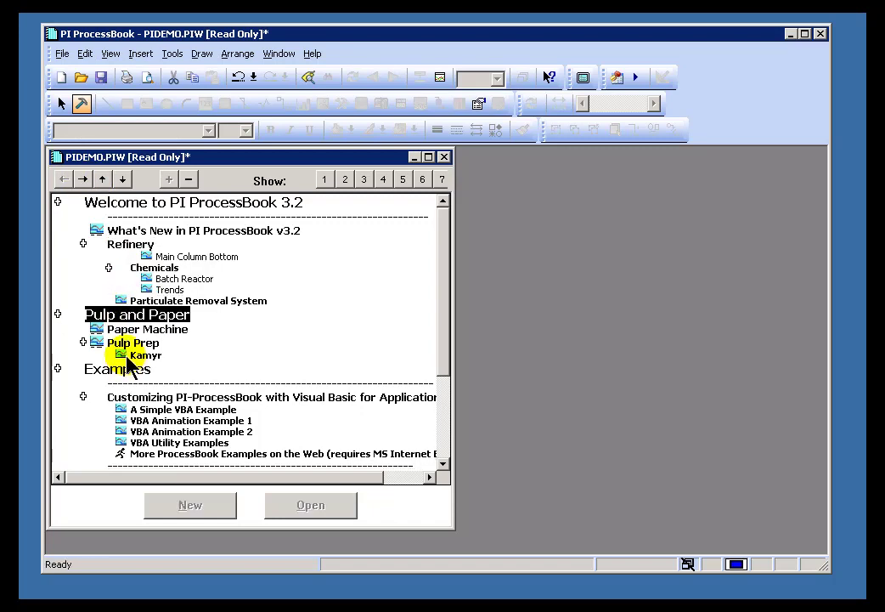
shift+click(126, 353)
click(83, 179)
Demote the Examples heading through My Display one level.
click(118, 368)
scroll(149, 399, down, 3)
scroll(142, 390, down, 1)
shift+click(127, 419)
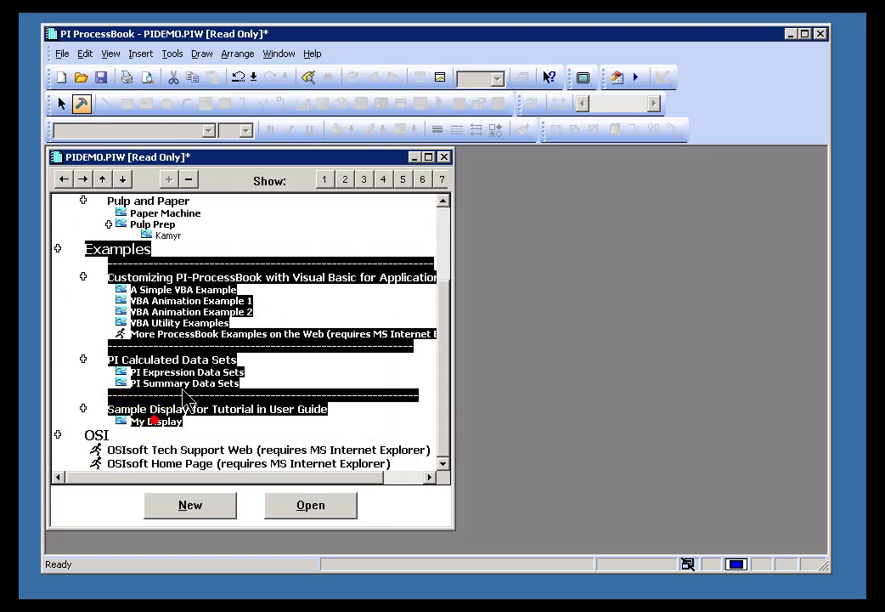
click(84, 179)
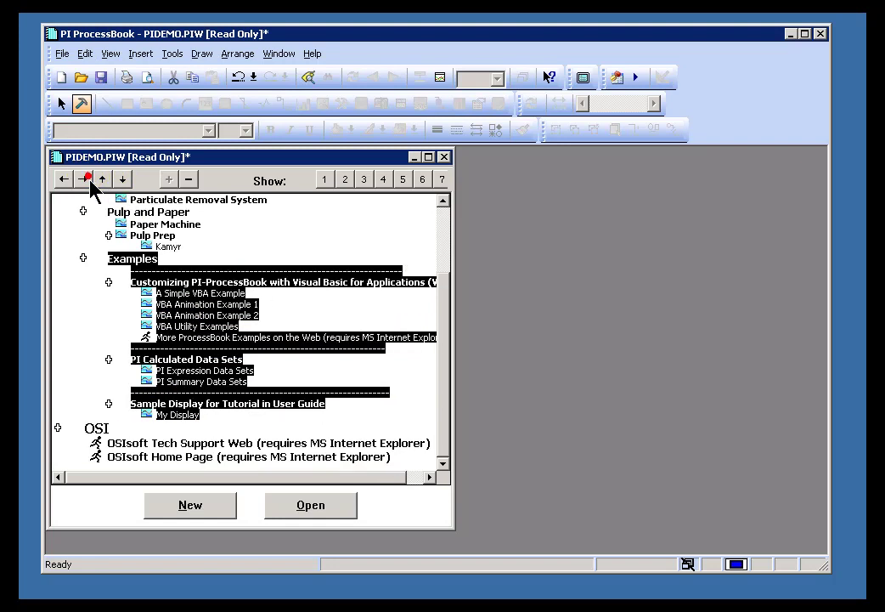
Select the OSI heading with both OSIsoft links, then the Welcome to PI ProcessBook 3.2 heading.
click(95, 428)
shift+click(149, 458)
scroll(87, 178, up, 3)
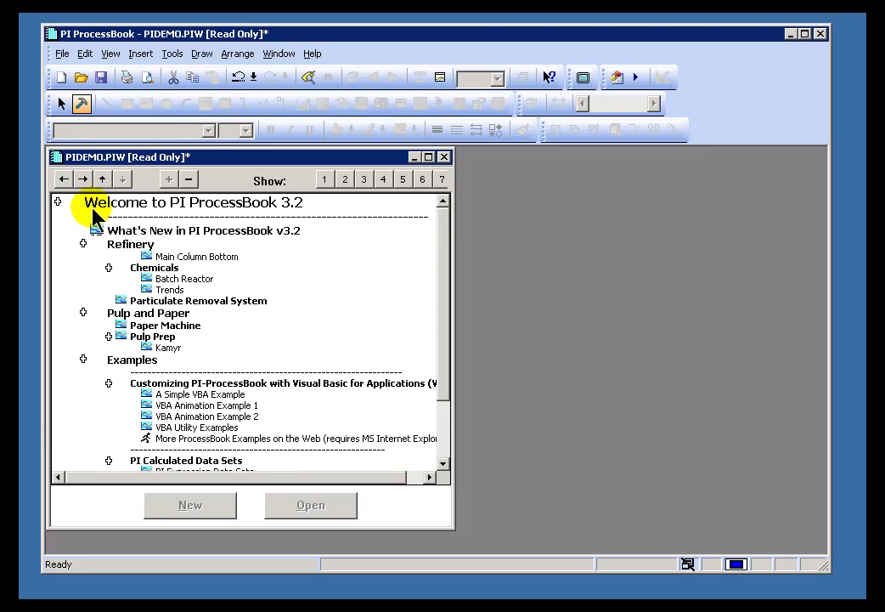
click(100, 204)
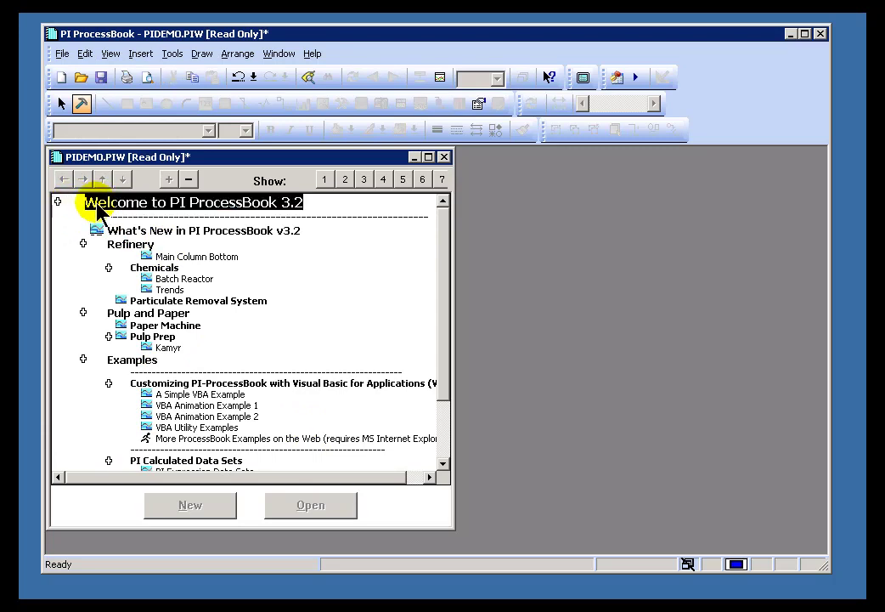
scroll(110, 246, down, 3)
scroll(144, 238, up, 3)
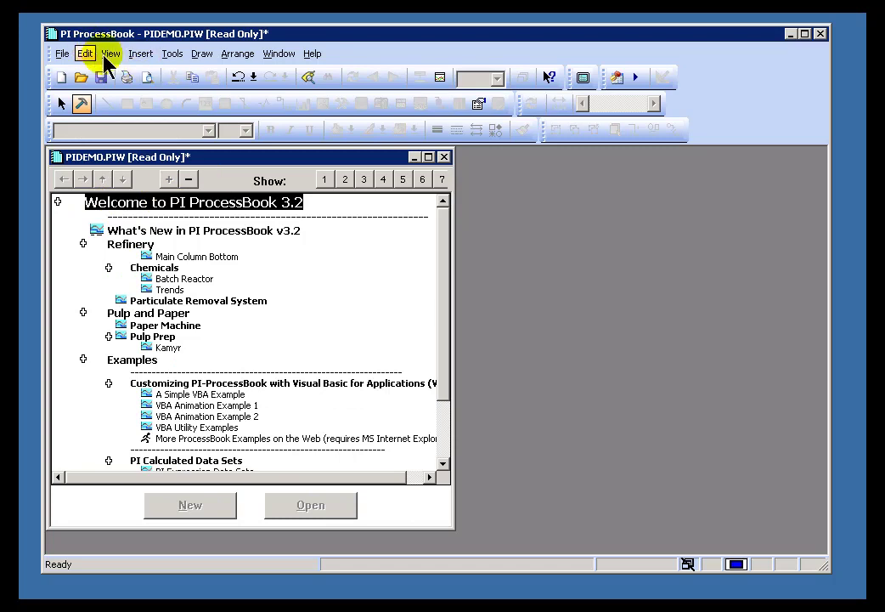
Switch PIDEMO back to book view and select the Kamyr entry on the Welcome page.
click(108, 54)
click(83, 90)
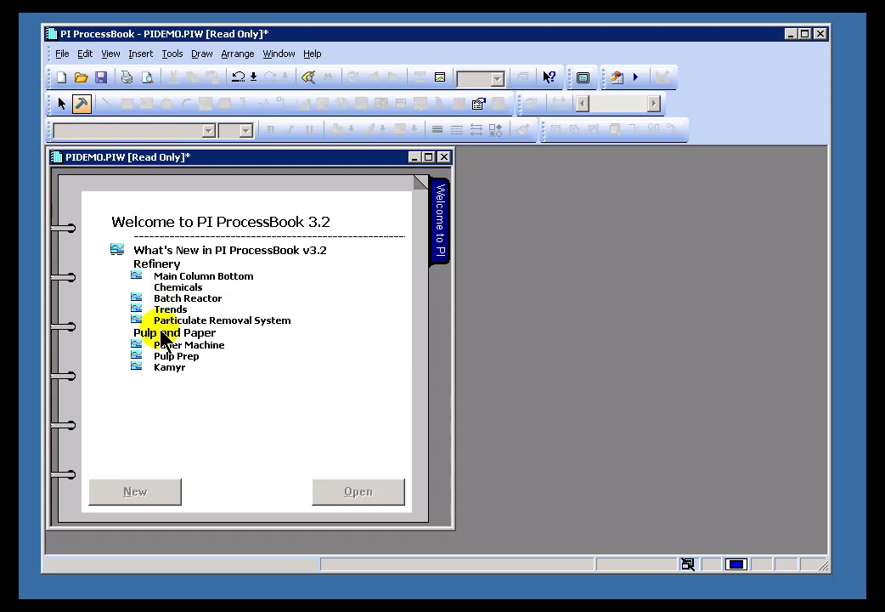
click(172, 367)
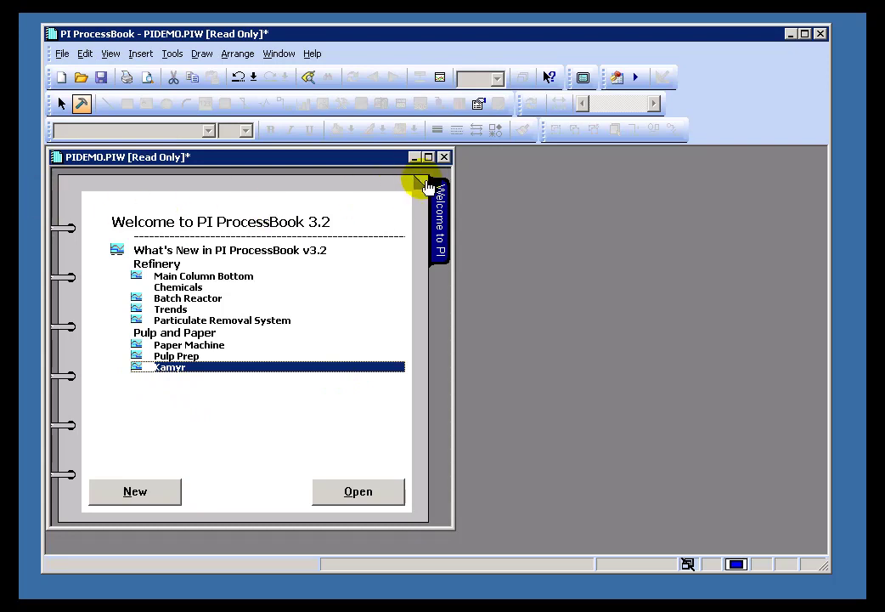
Turn repeatedly between the Welcome and Examples pages, ending on Welcome.
click(421, 182)
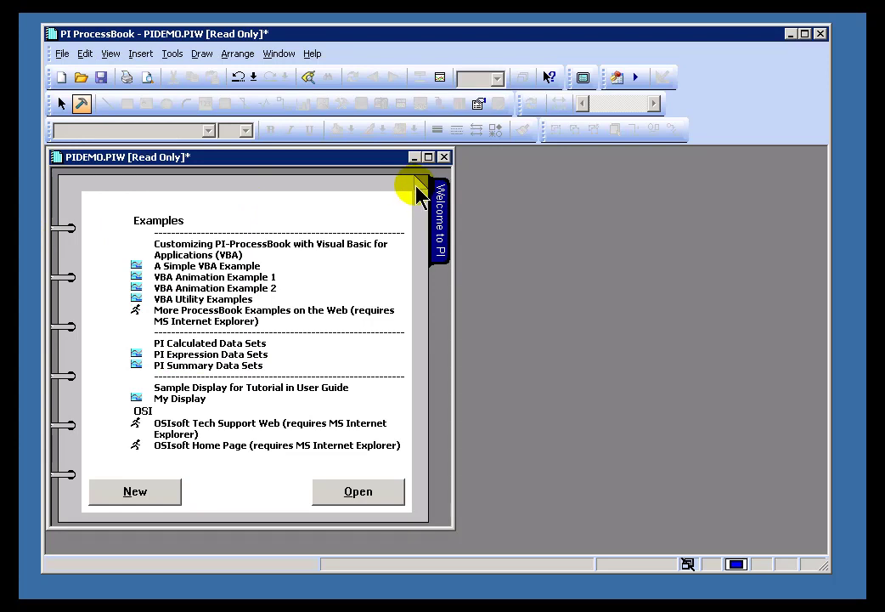
click(416, 185)
click(420, 181)
click(416, 185)
click(422, 182)
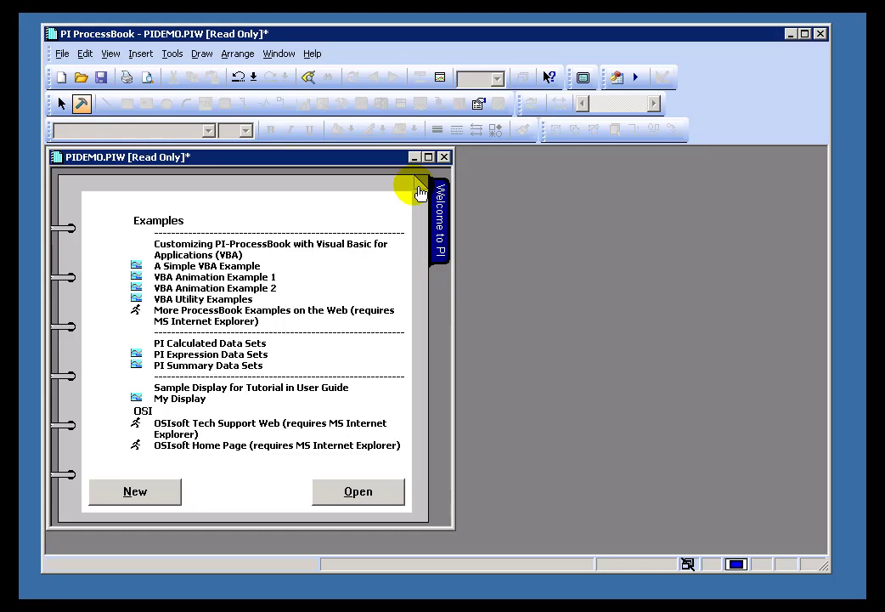
click(417, 186)
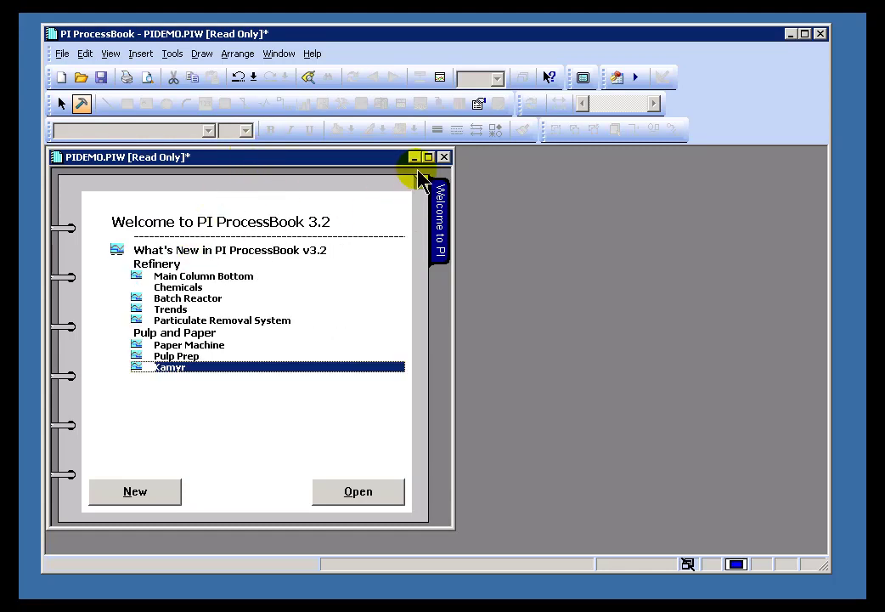
click(424, 185)
click(416, 186)
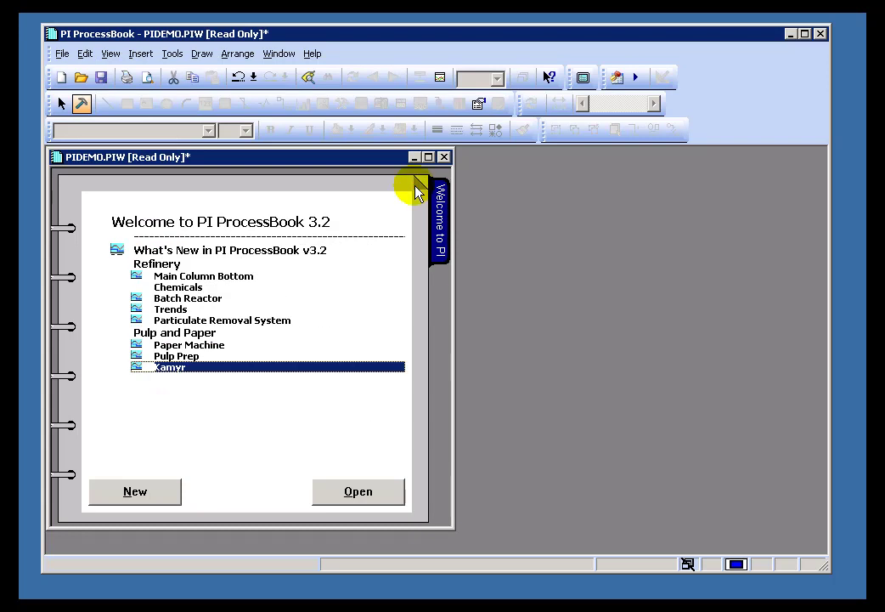
click(424, 186)
click(417, 183)
click(109, 54)
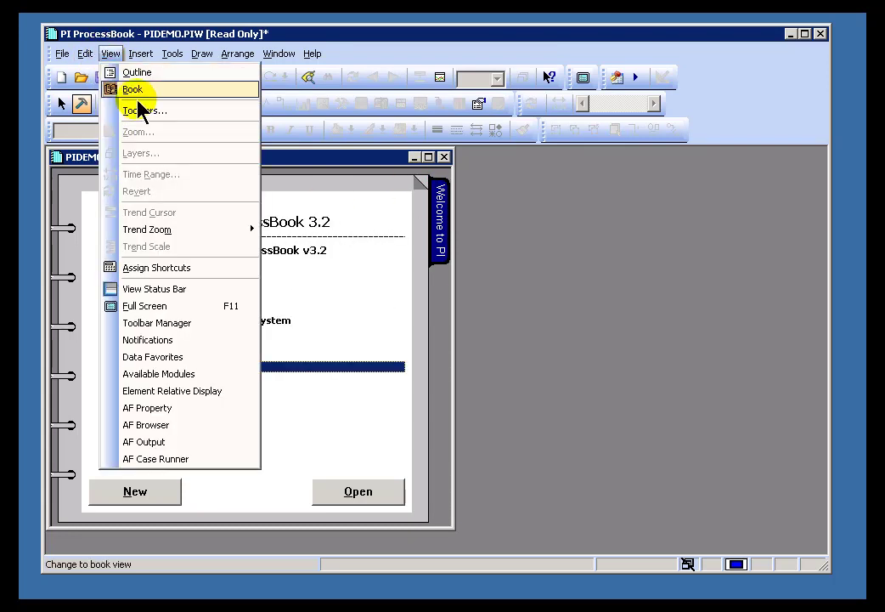
click(141, 73)
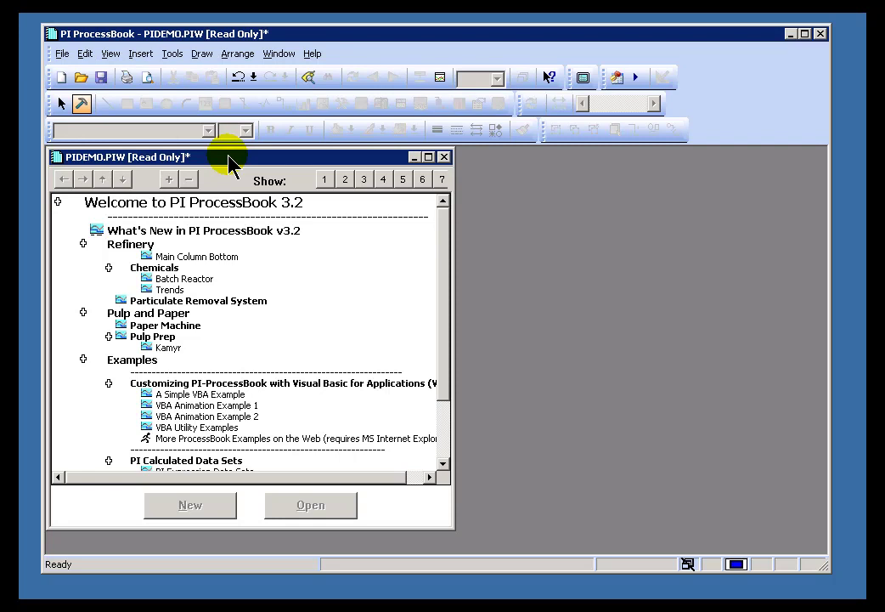
click(111, 54)
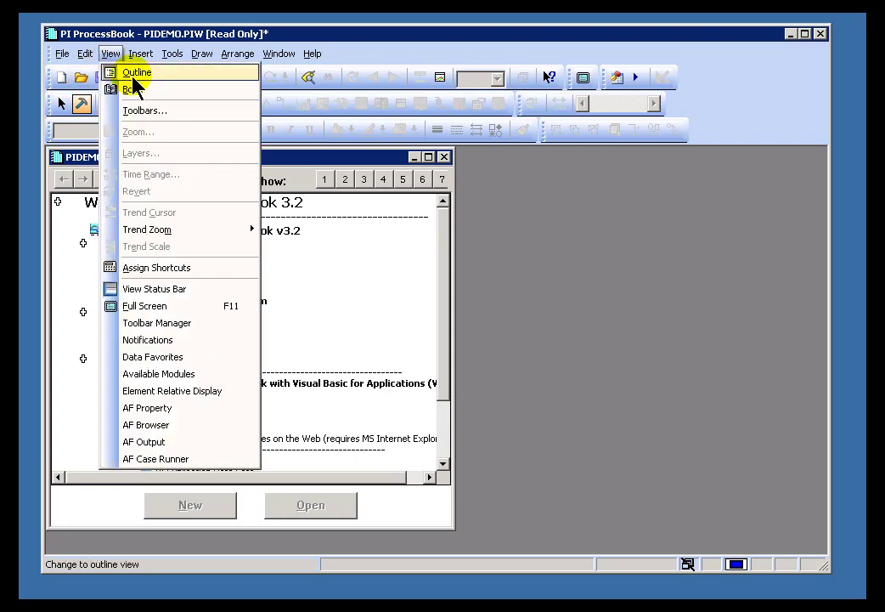
click(133, 89)
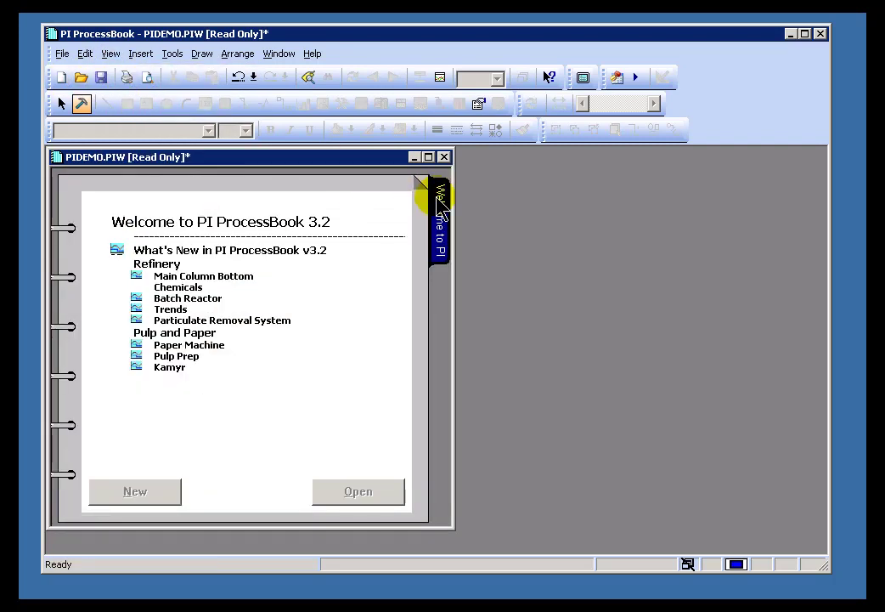